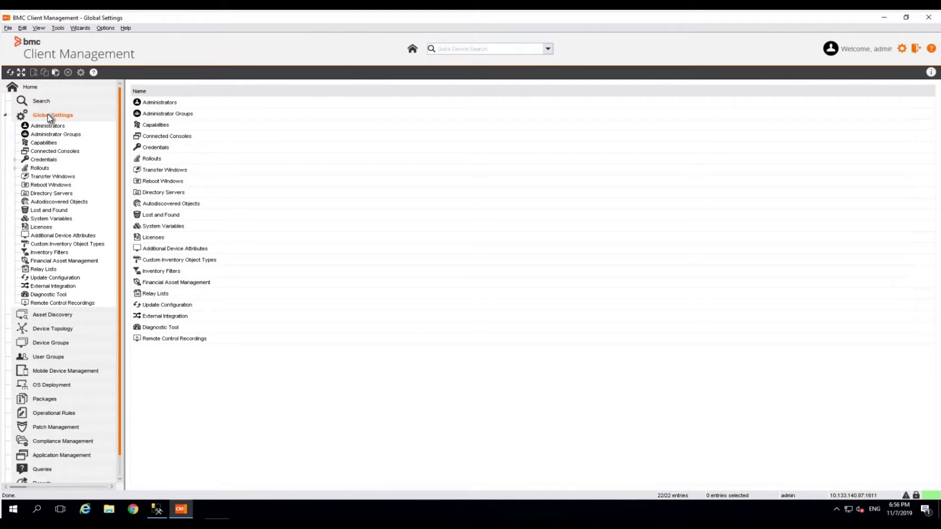
Step: Show the three existing rollouts, including Windows_Rollout, under Global Settings > Rollouts
left_click(39, 167)
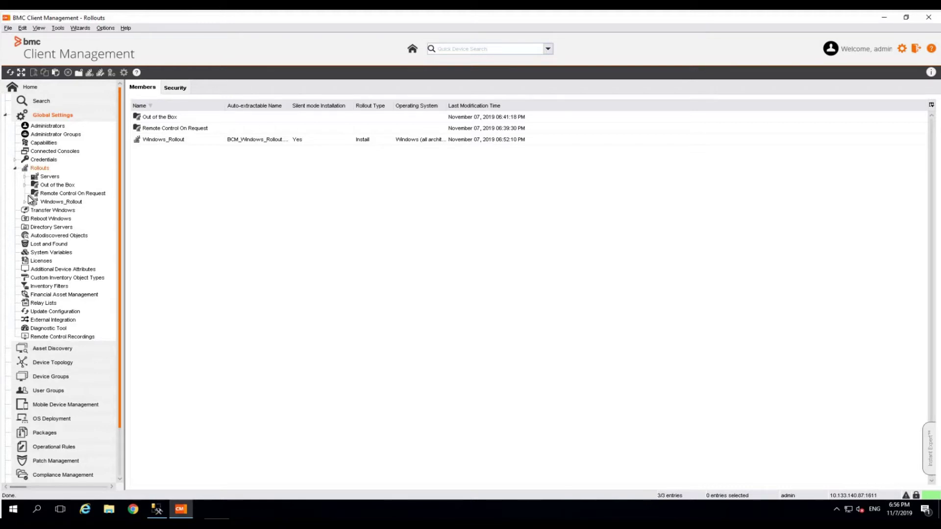
left_click(16, 170)
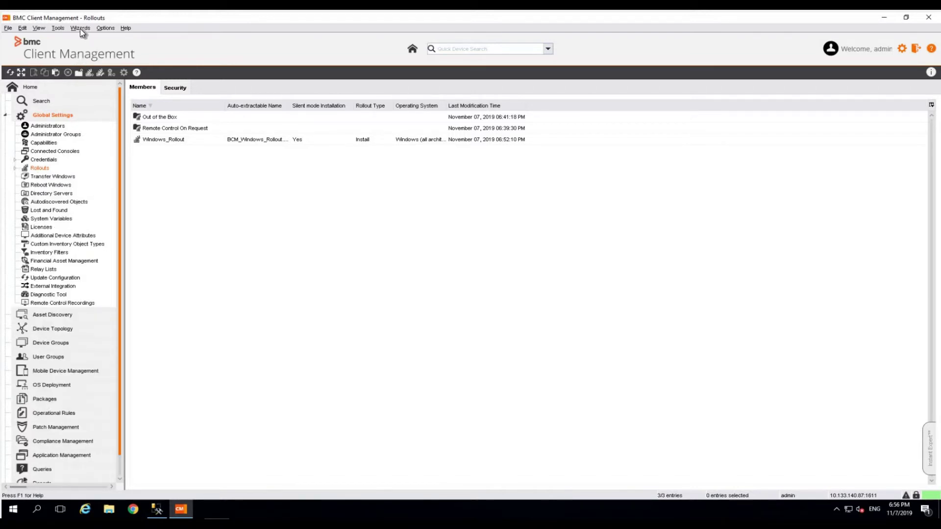
Step: Start an Agent Rollout wizard for Install with relay selection configuration unchecked
left_click(80, 29)
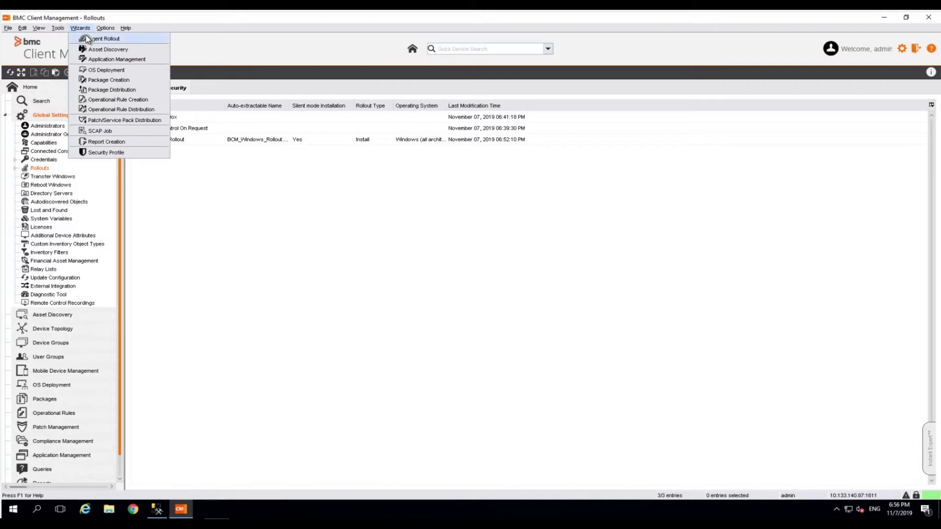
left_click(99, 38)
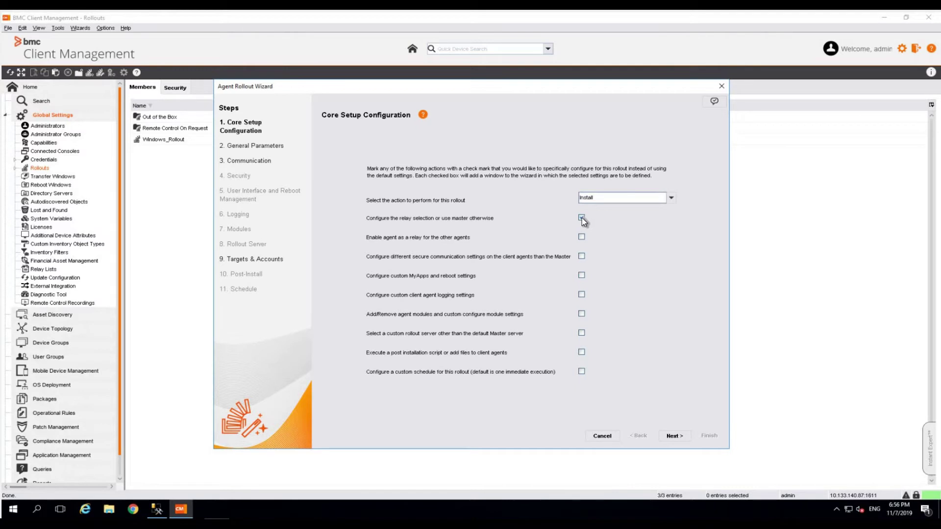
left_click(581, 218)
key("Return")
Step: Name the rollout BCM_Agent_Windows, rename its .exe to match, and enable silent mode installation
left_click(420, 134)
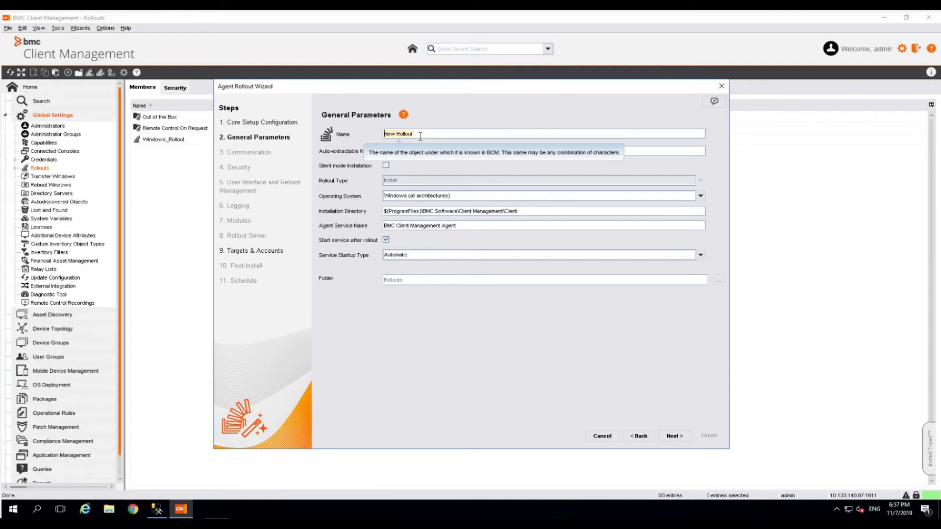
type("BCM_Agn")
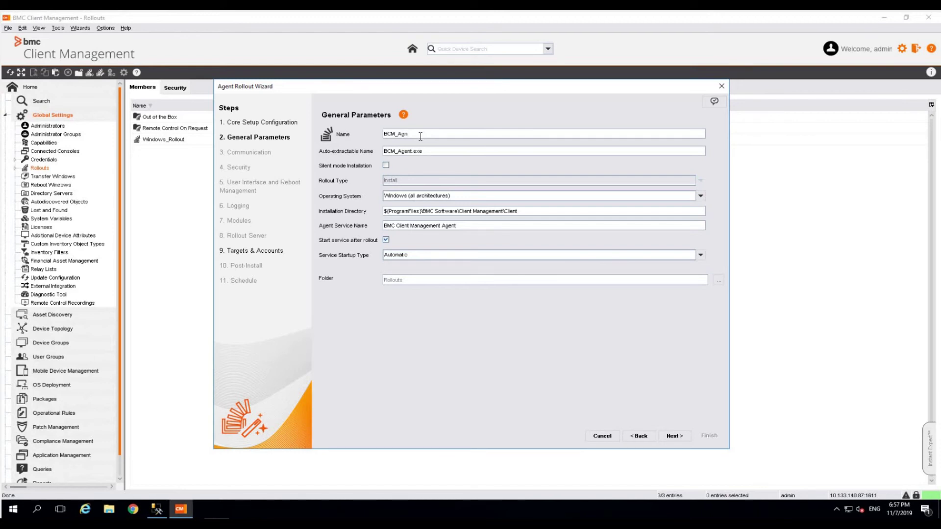
key("BackSpace")
type("ent_Windows")
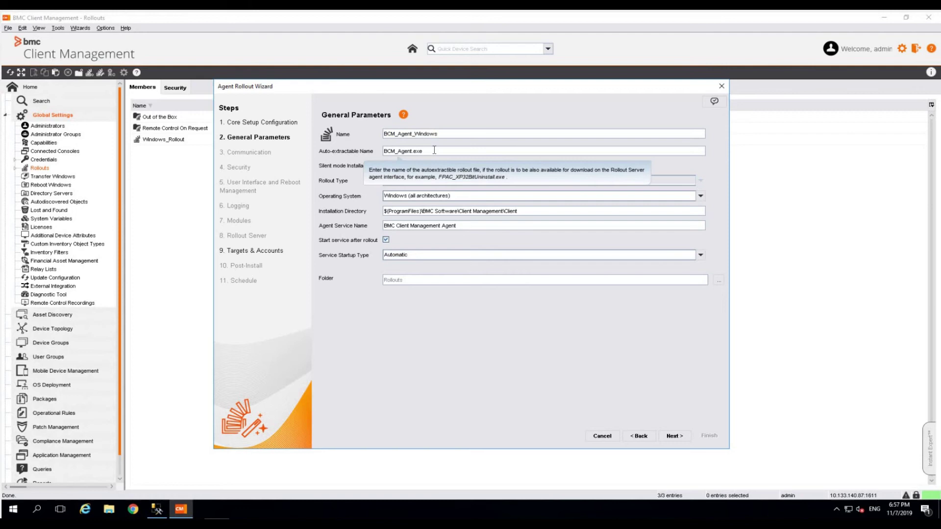
double_click(434, 151)
type("BCM_Agent_Windows")
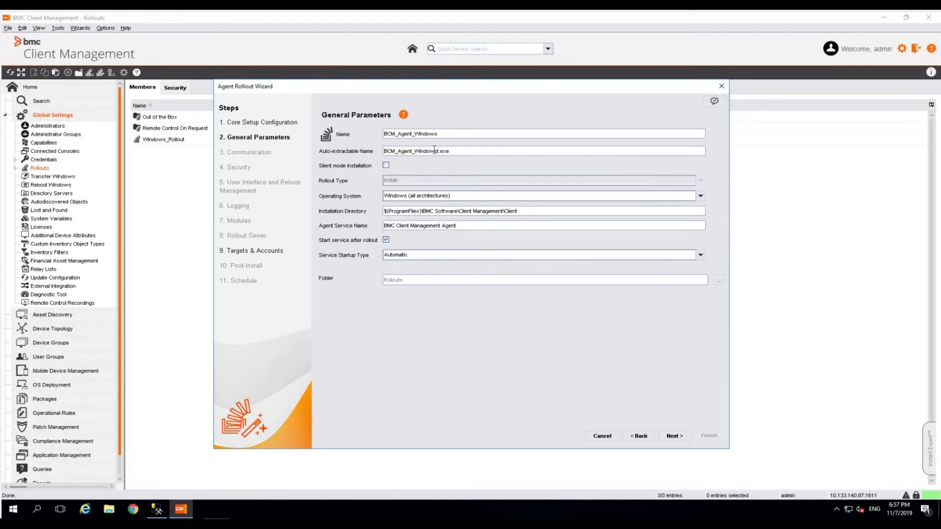
left_click(386, 165)
Step: Add the Administrator credentials under Targets & Accounts and finish the wizard
left_click(675, 437)
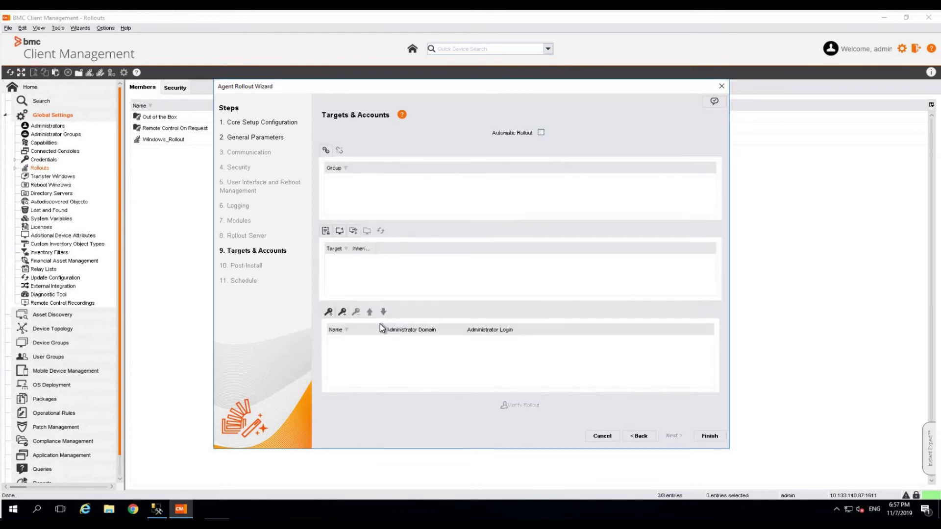
left_click(343, 312)
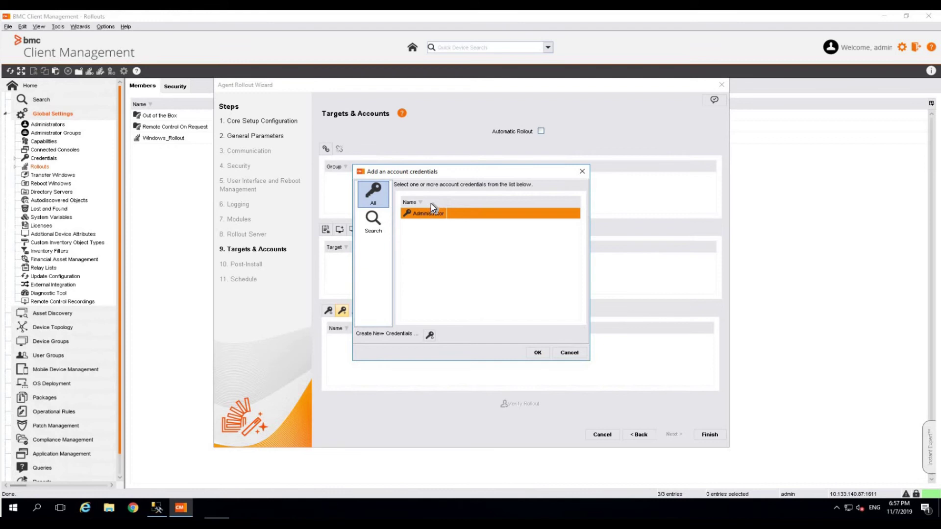
left_click(540, 354)
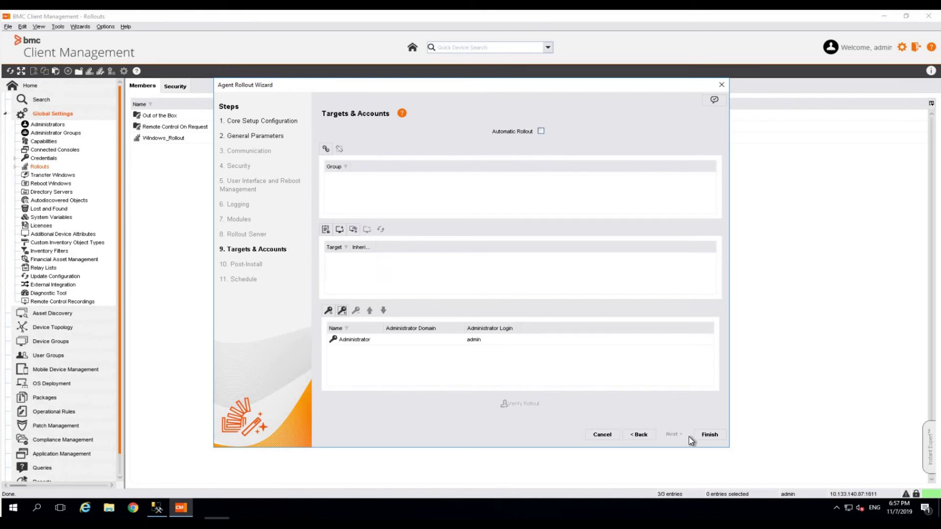
left_click(709, 435)
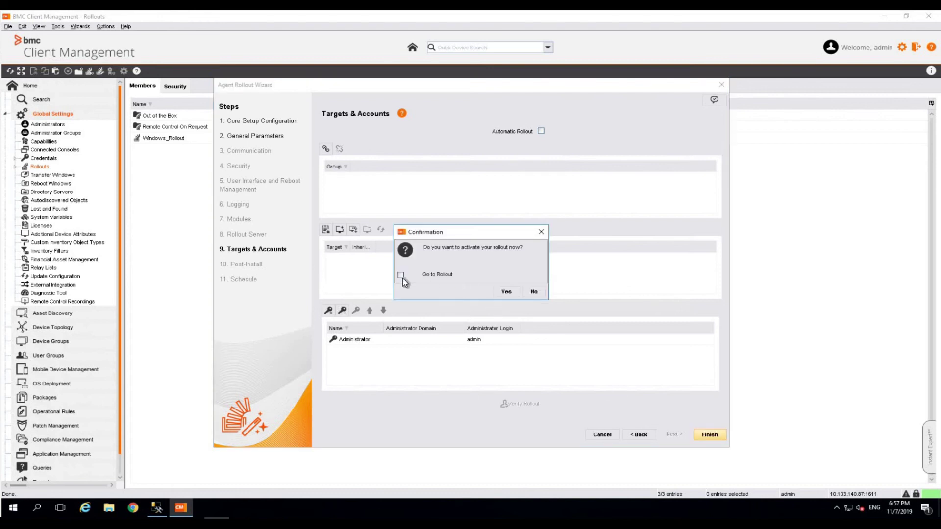
Step: Activate BCM_Agent_Windows and review its immediate run-once schedule and its empty targets and groups
left_click(506, 292)
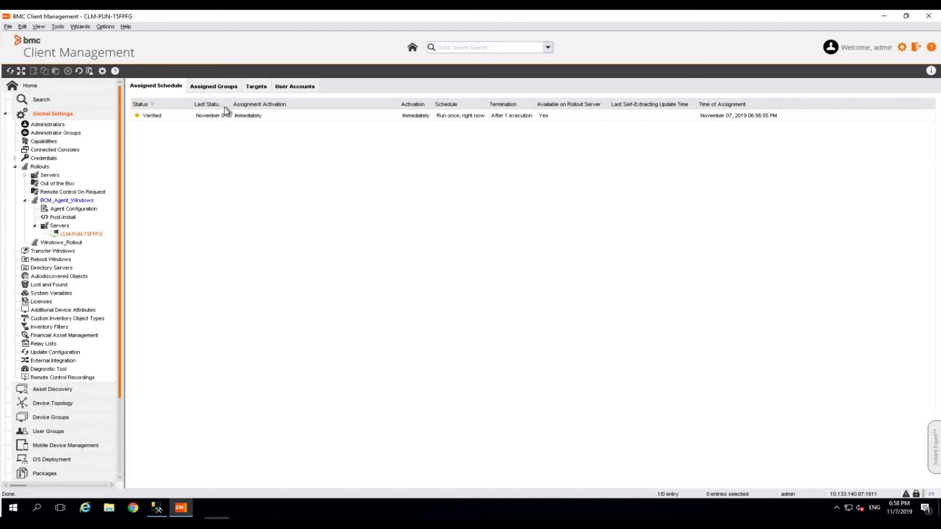
left_click(258, 86)
left_click(258, 87)
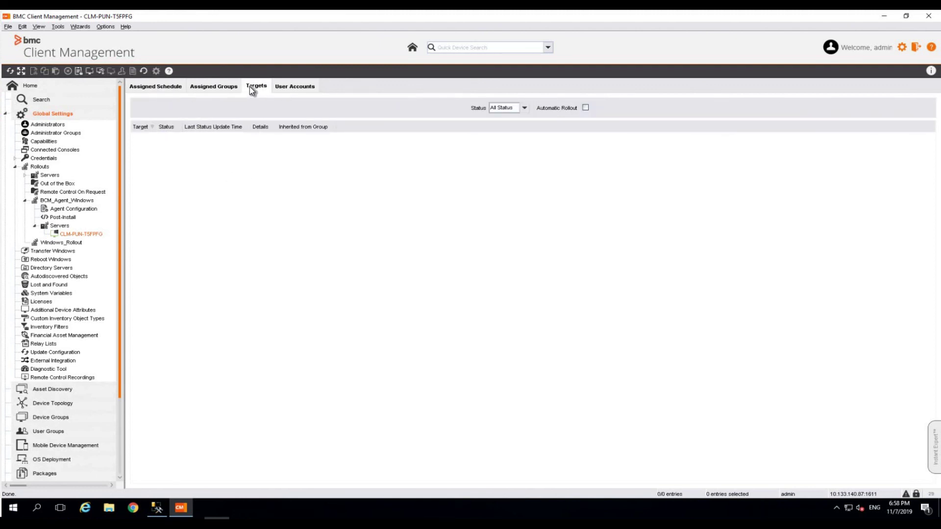
left_click(223, 86)
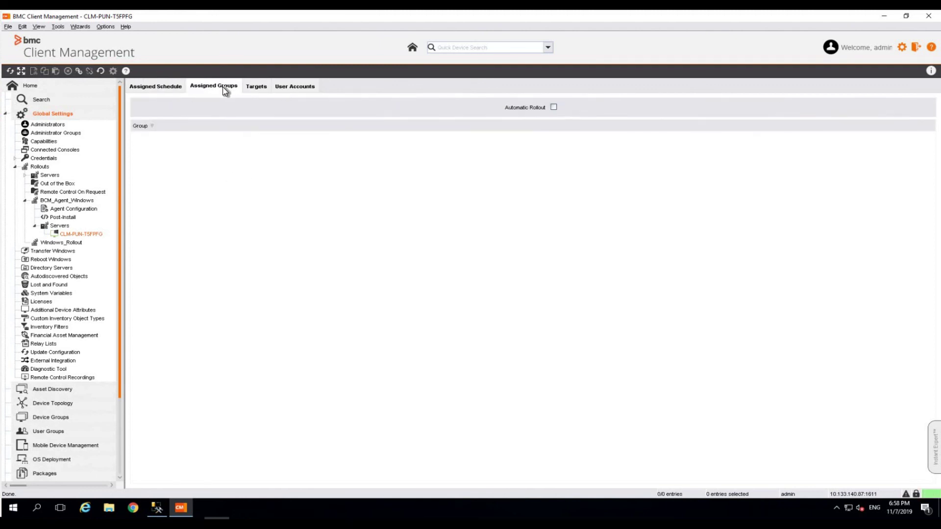